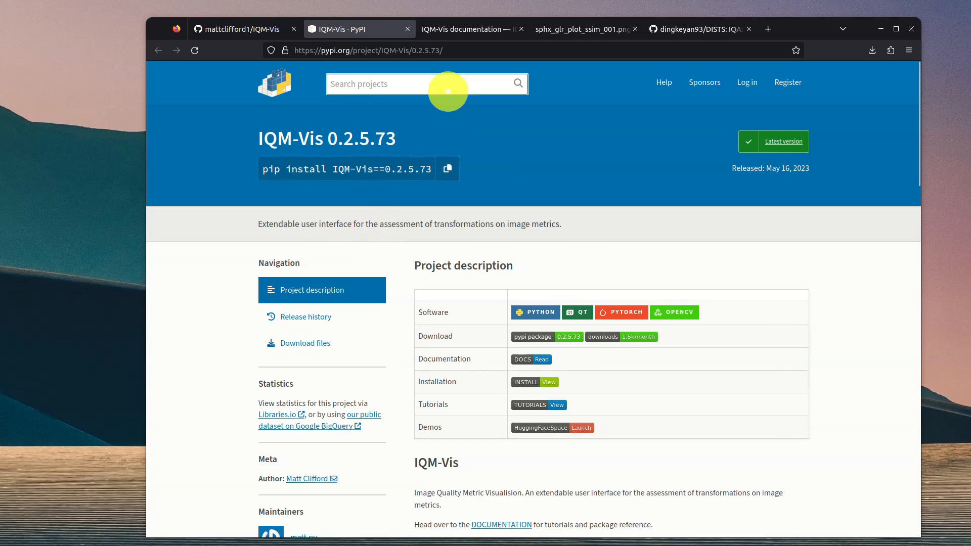
Open the IQM-Vis documentation, look over its overview page, and view the installation instructions on the Getting Started page.
click(460, 31)
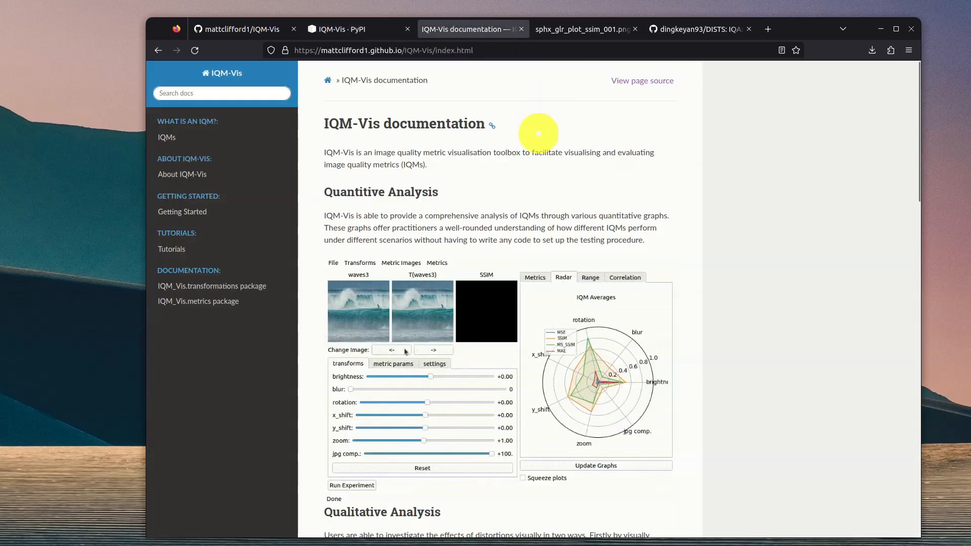
scroll(435, 202, down, 3)
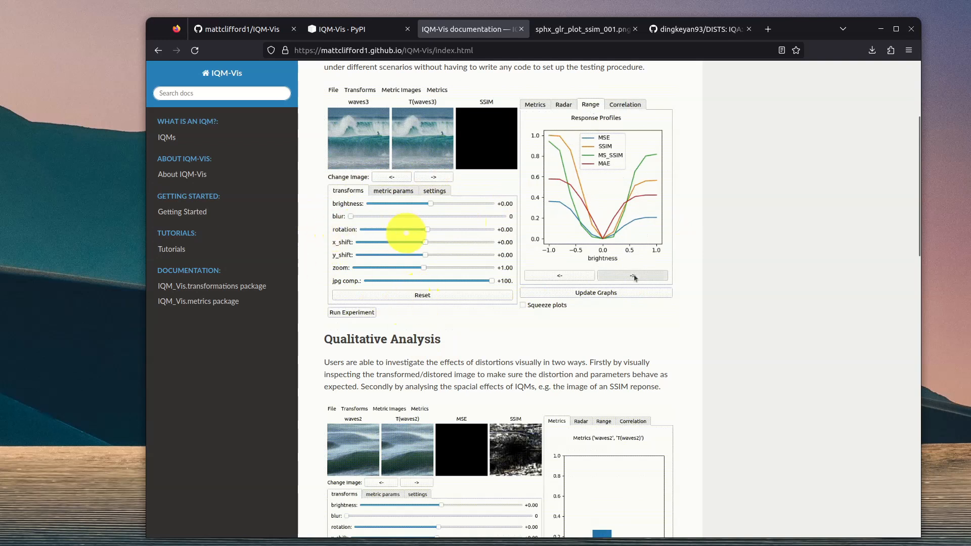
scroll(412, 234, up, 3)
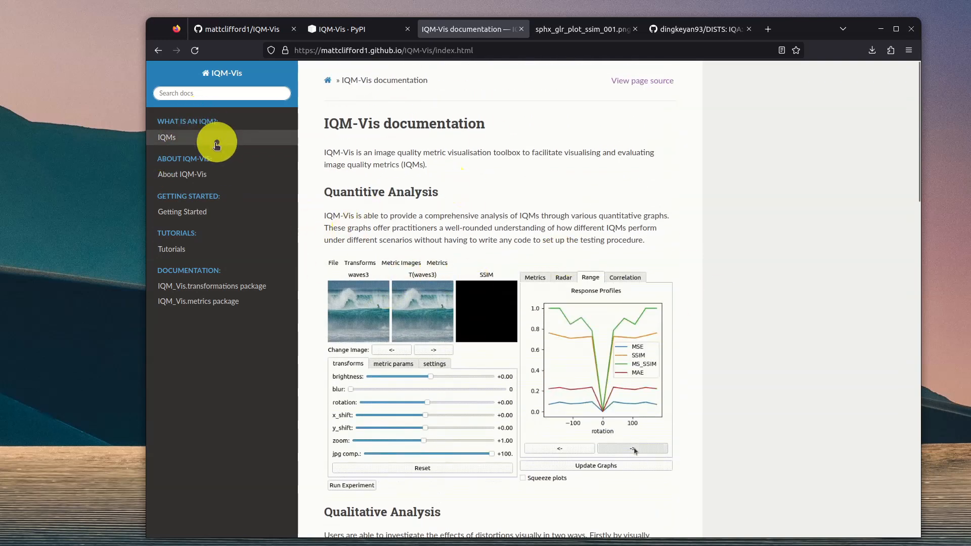
click(198, 212)
scroll(582, 304, down, 3)
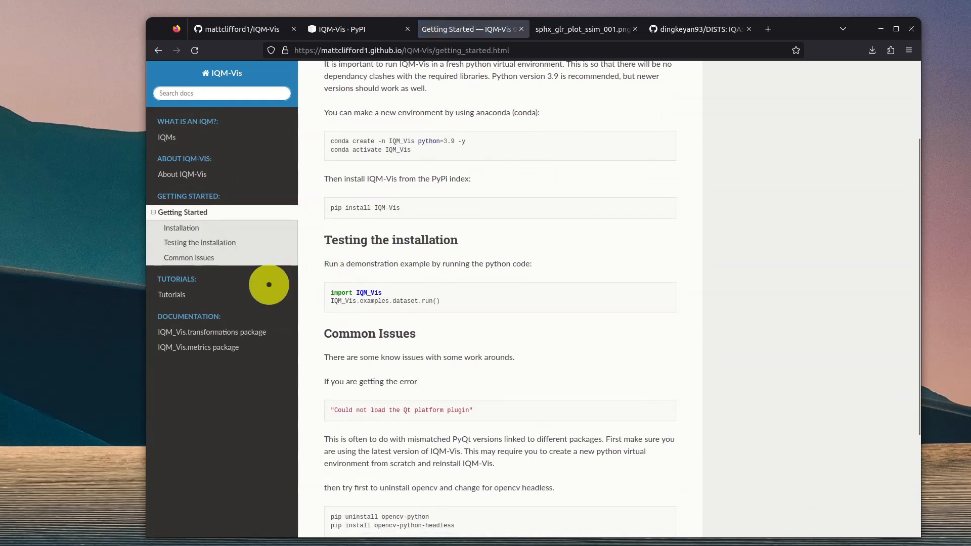
Open Tutorial 3: Customisation Details and read through to its Making the UI section.
click(187, 296)
click(540, 223)
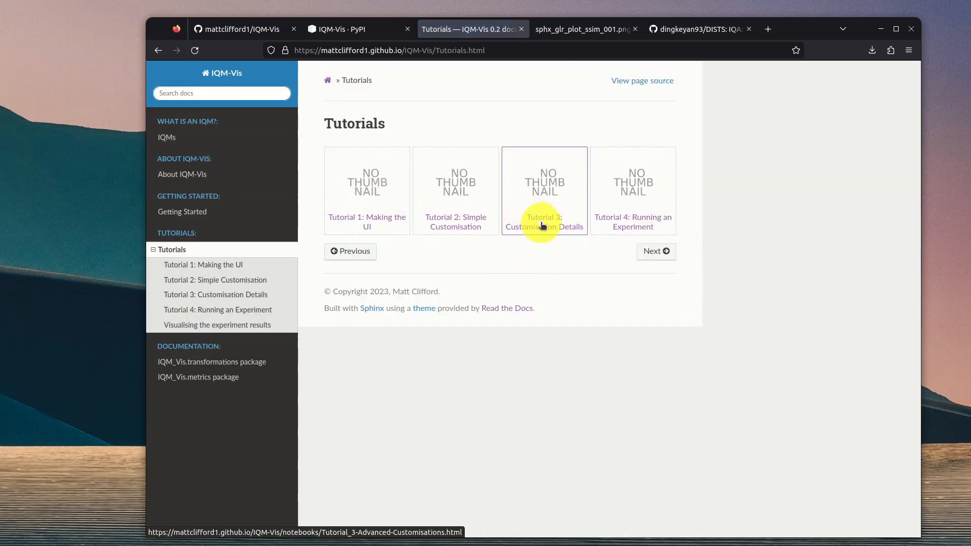
scroll(675, 329, down, 15)
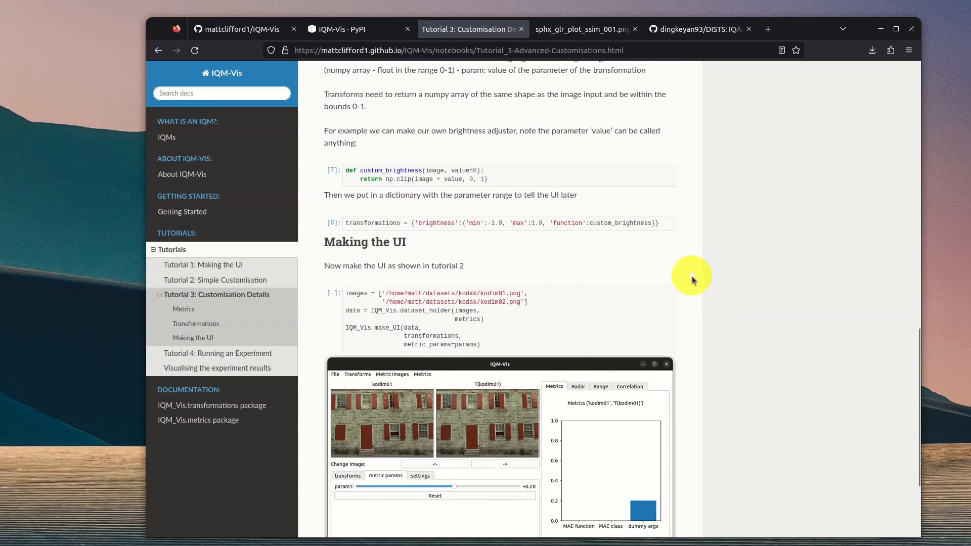
scroll(445, 283, down, 2)
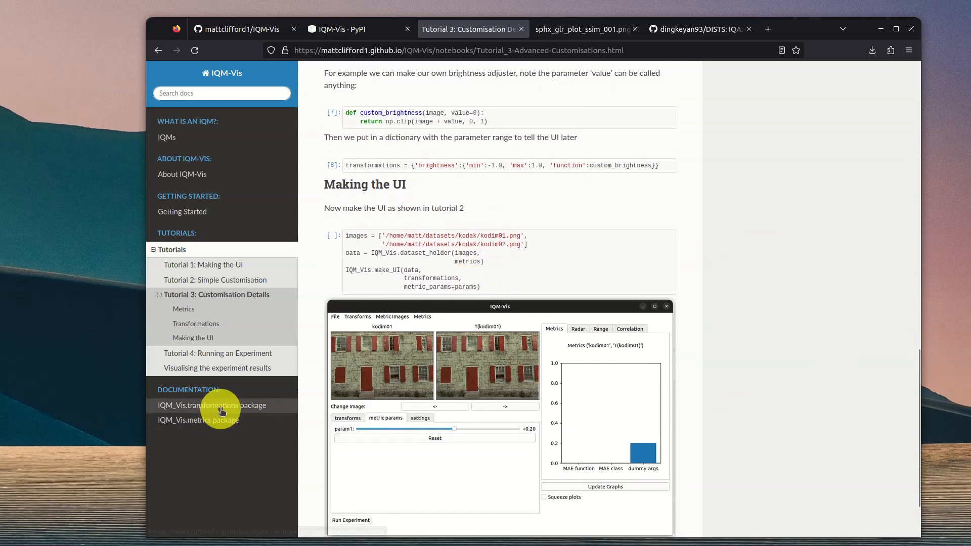
Open the IQM_Vis.transformations package reference and examine the documented blur and brightness functions.
click(230, 405)
scroll(628, 253, down, 3)
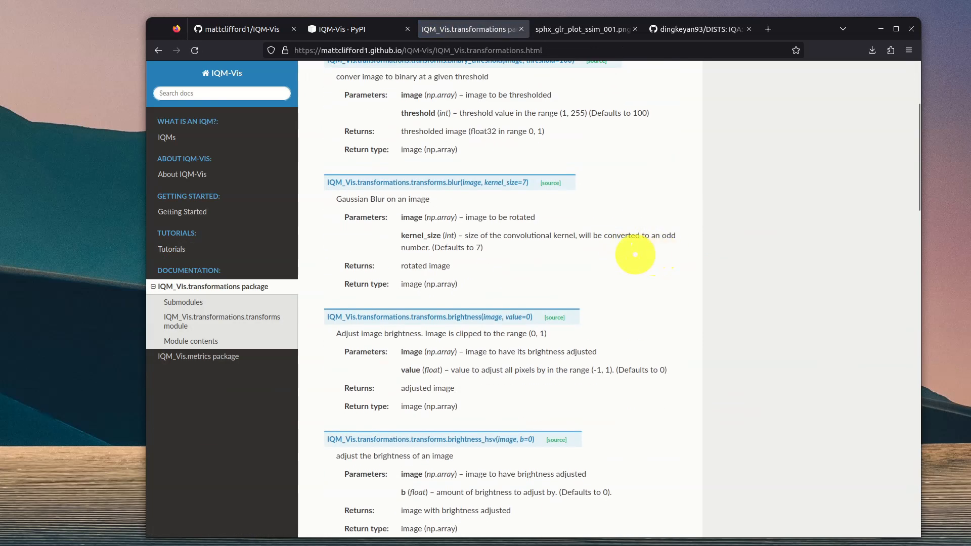
scroll(649, 253, down, 1)
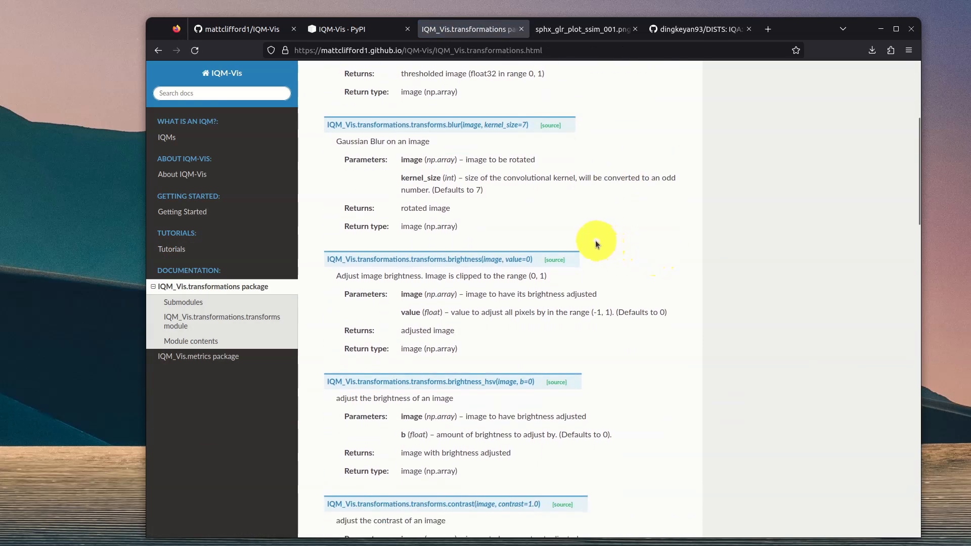
Switch to the IQM-Vis GitHub repository and look through its file list and README.
click(264, 30)
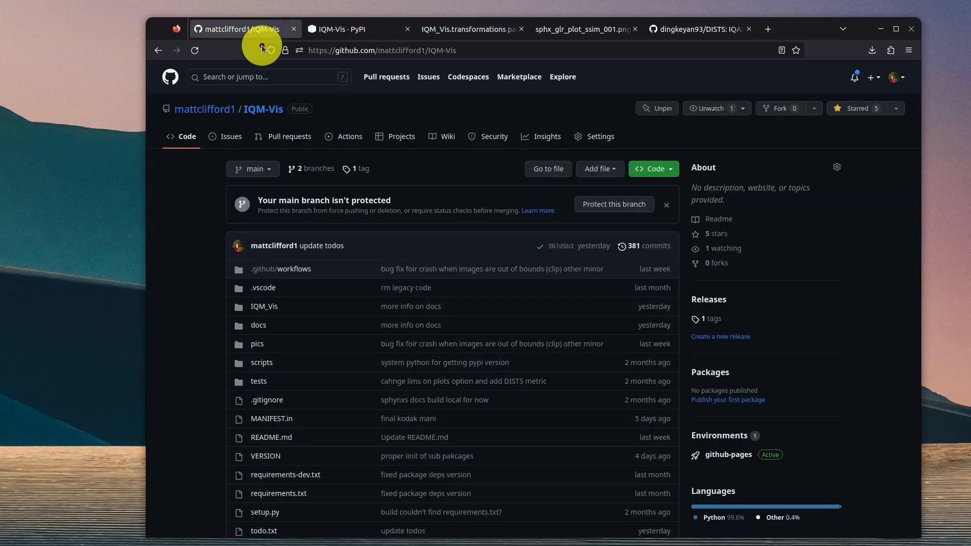
scroll(614, 335, down, 3)
scroll(599, 345, down, 3)
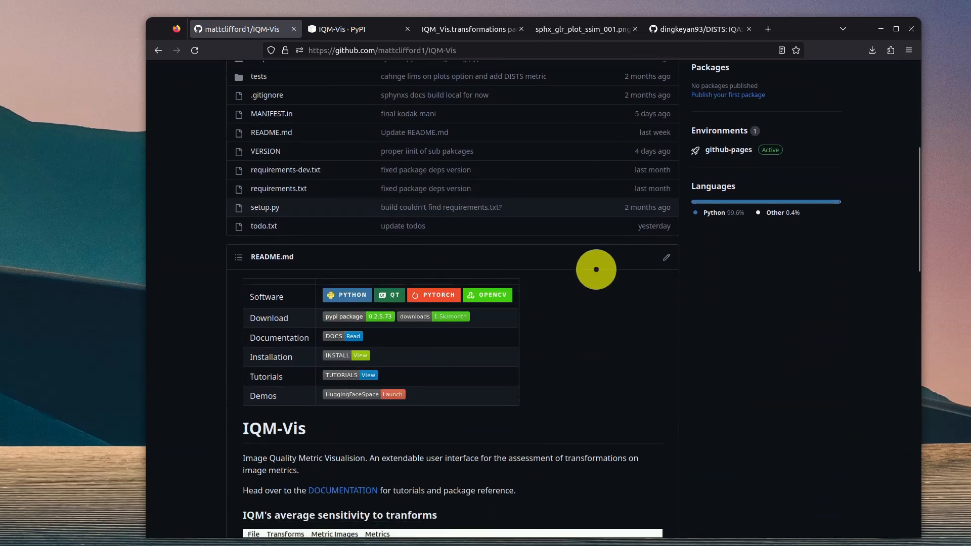
Switch to the IQM-Vis application, show the metrics bar chart, and step to the next image and back to waves2.
click(881, 30)
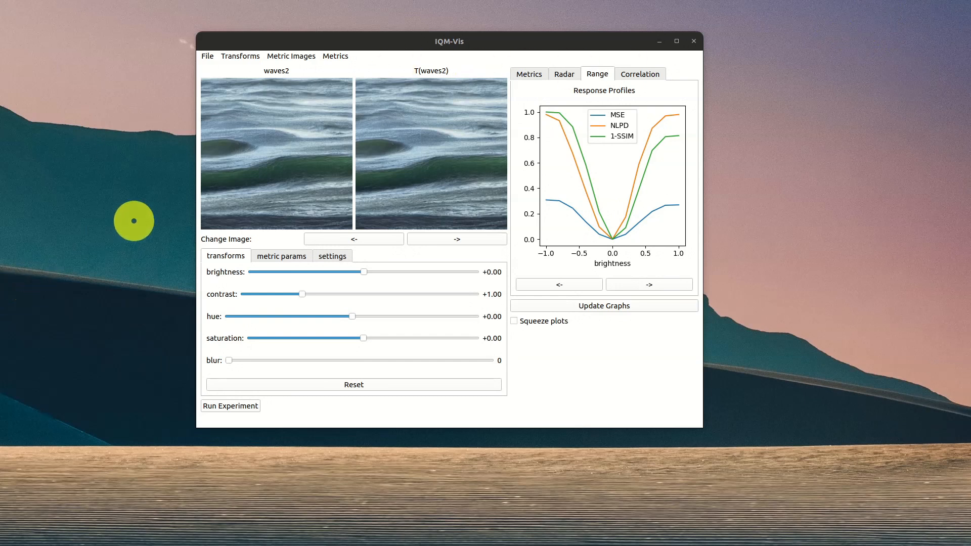
click(524, 76)
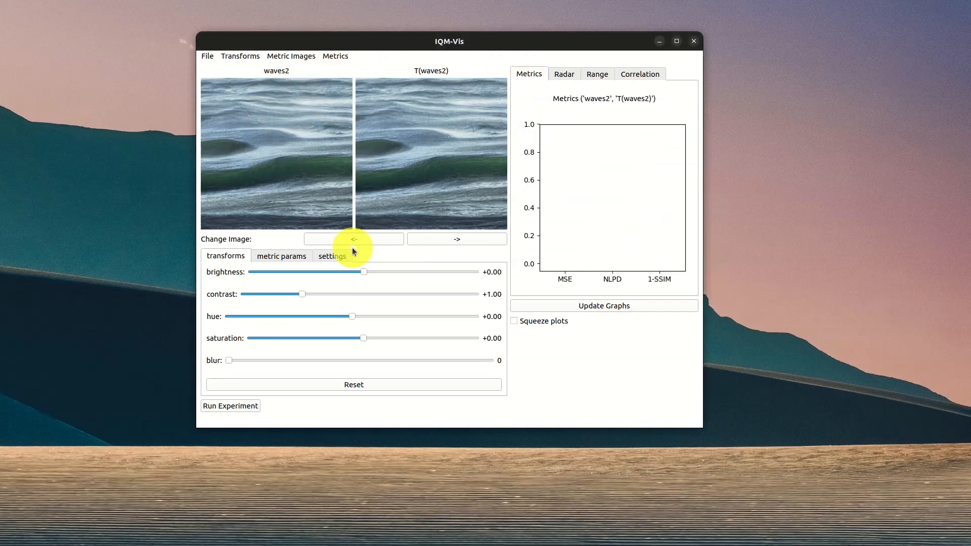
click(474, 244)
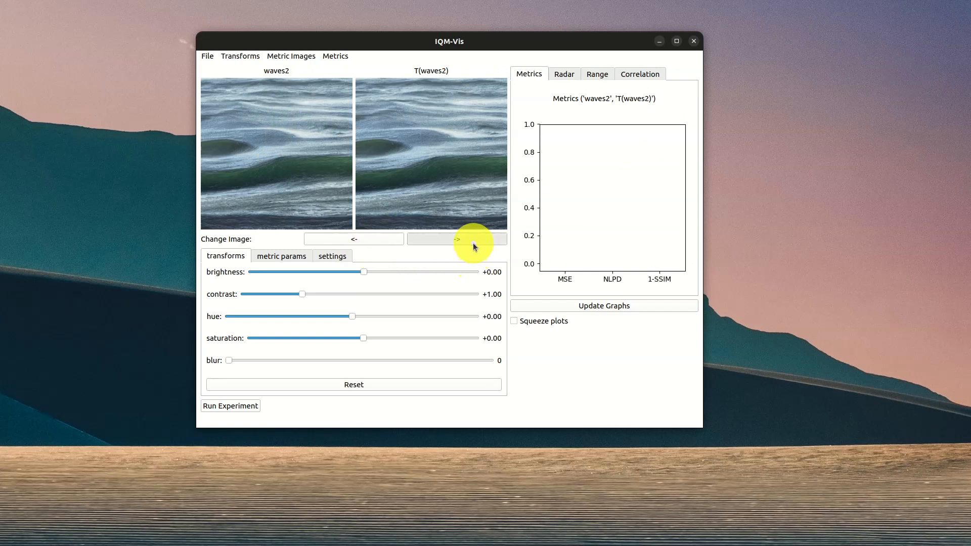
click(378, 242)
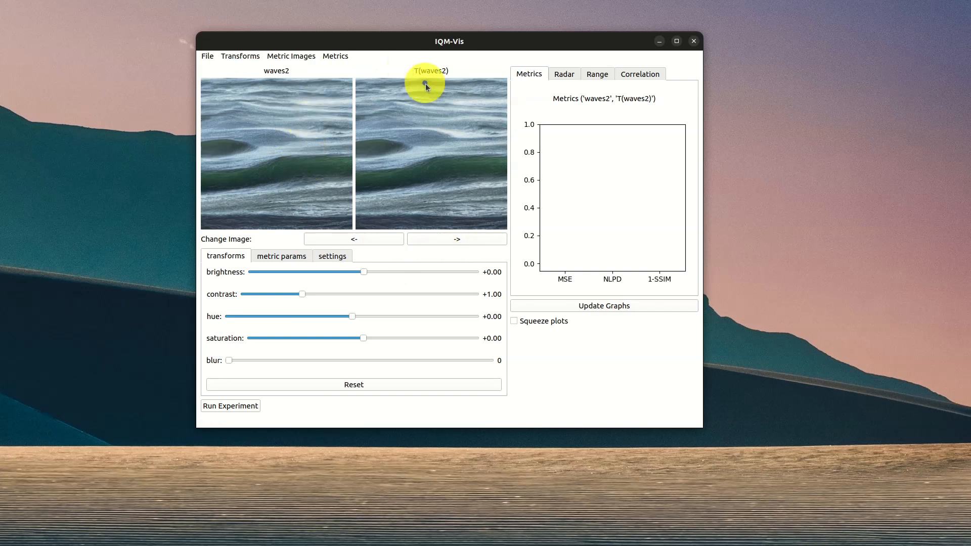
Distort the waves2 image with brightness -0.14, contrast 1.05 and hue -0.07.
drag(364, 273, 347, 272)
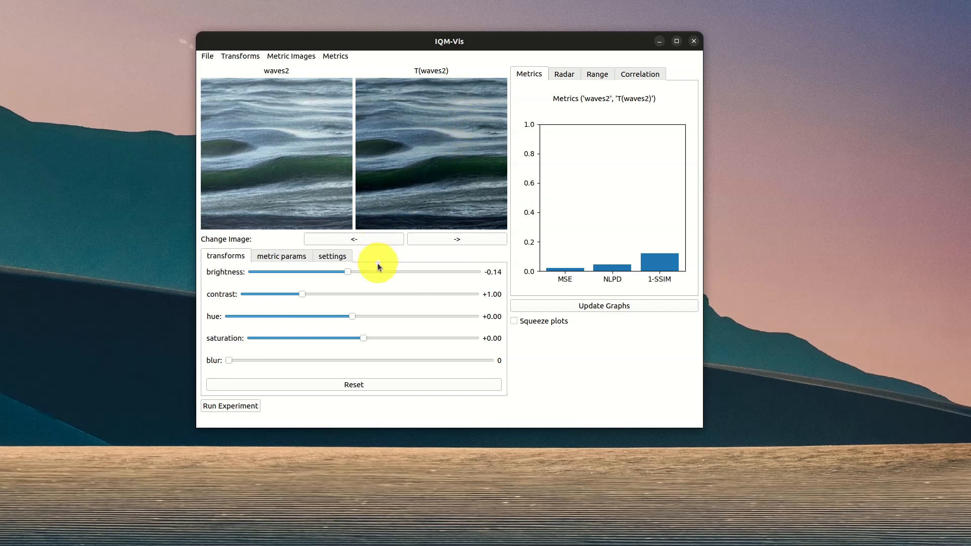
mouse_move(303, 294)
mouse_down()
mouse_move(327, 294)
mouse_move(286, 295)
mouse_up()
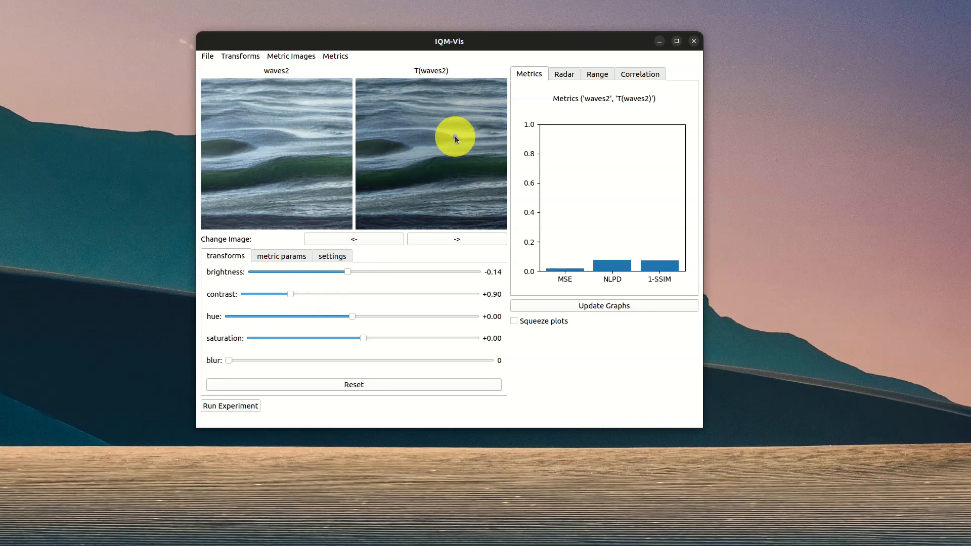
drag(356, 317, 335, 317)
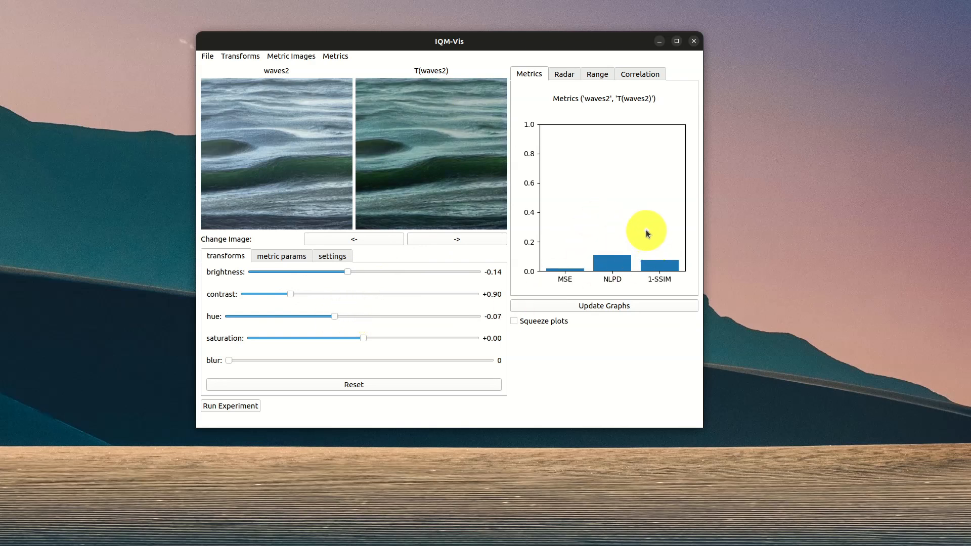
mouse_move(290, 294)
mouse_down()
mouse_move(278, 293)
mouse_move(292, 294)
mouse_up()
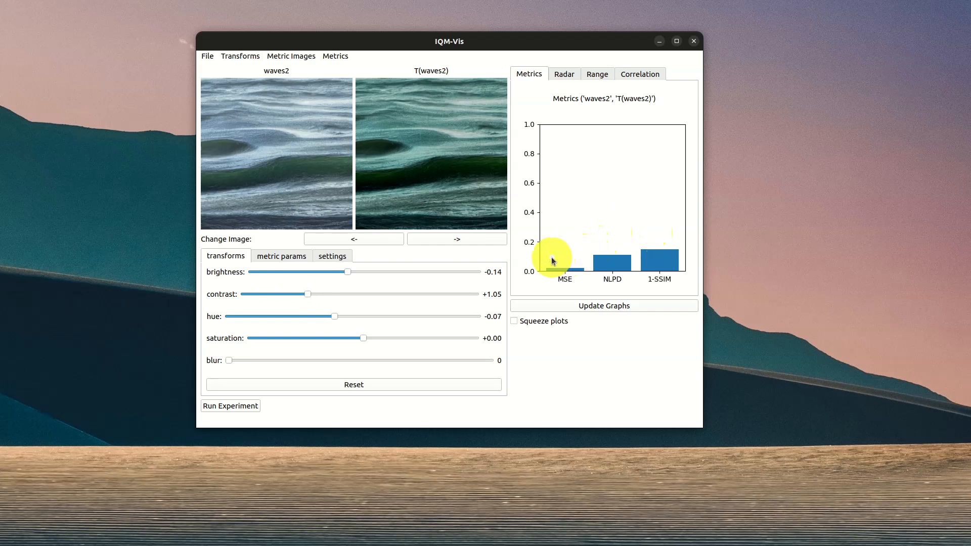
Examine the radar averages and the brightness, contrast, hue and saturation response profiles, and reset all image transforms.
click(568, 78)
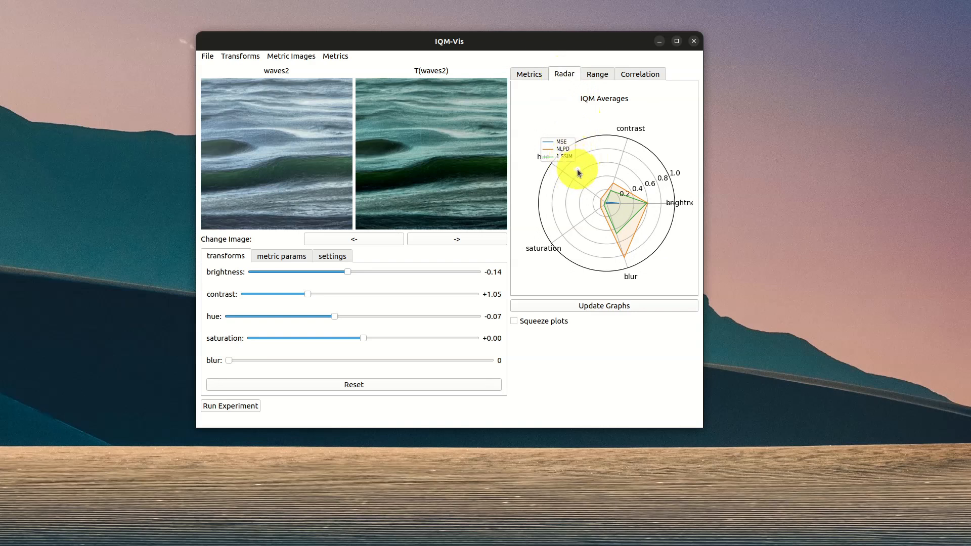
mouse_move(578, 176)
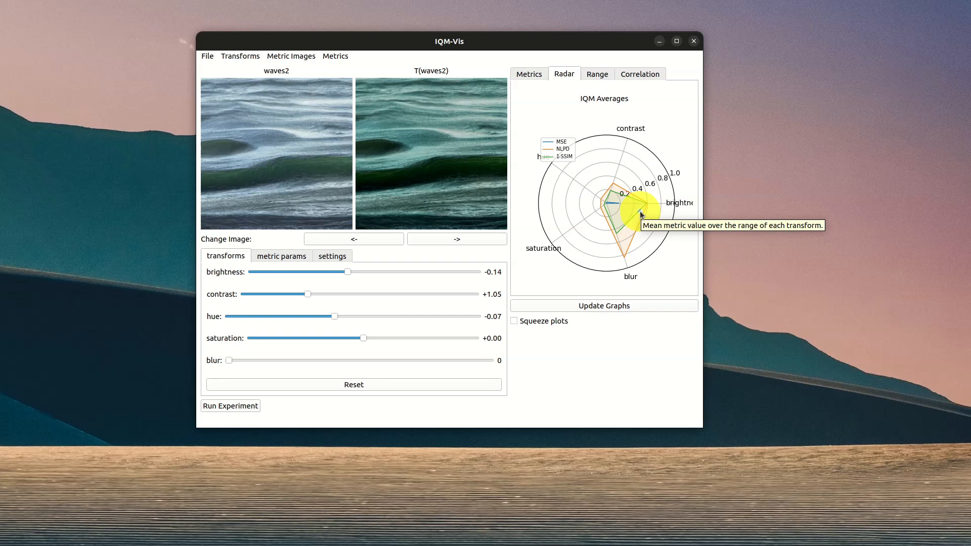
click(597, 76)
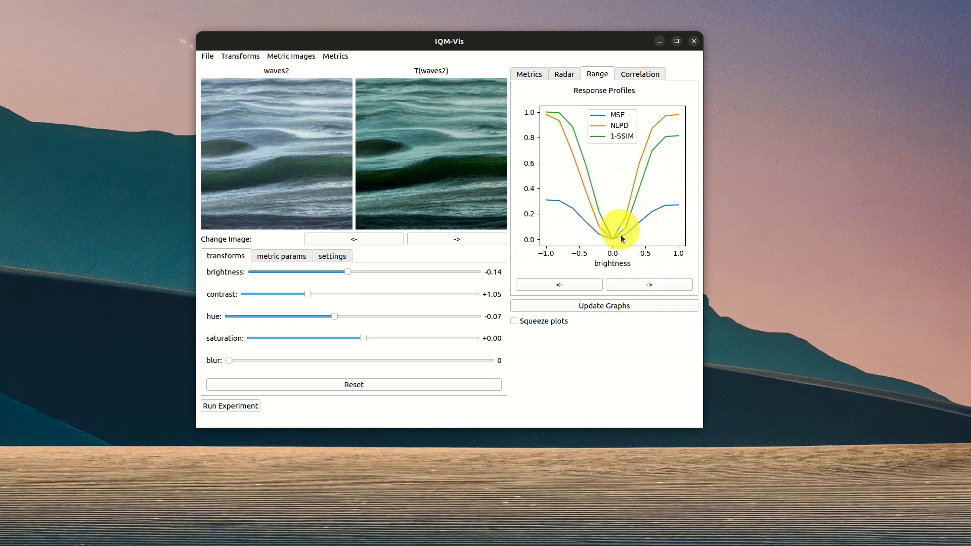
click(646, 286)
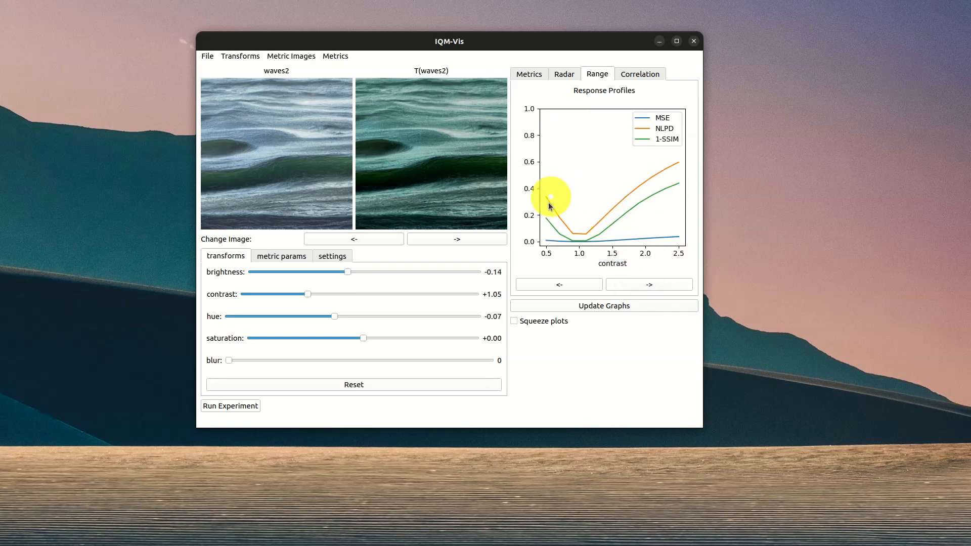
click(646, 286)
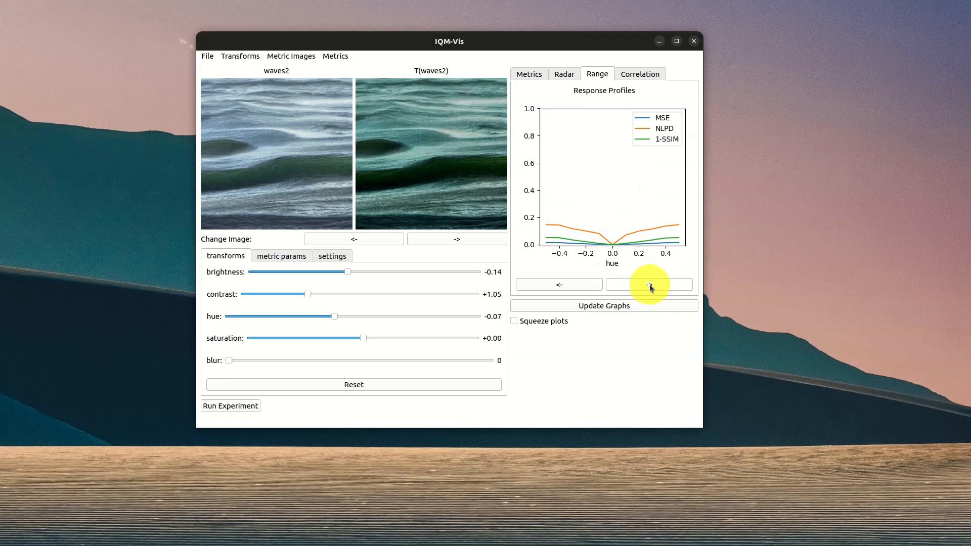
click(649, 287)
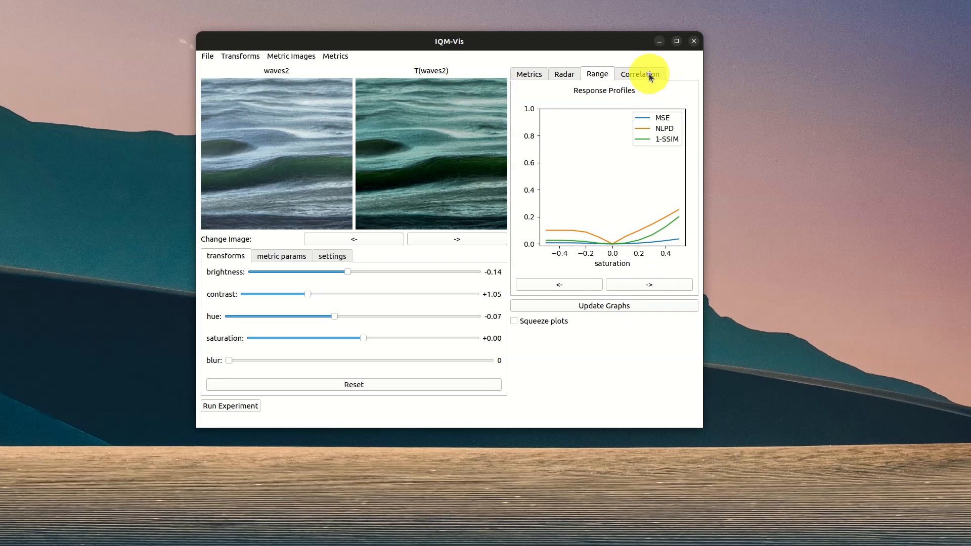
click(384, 386)
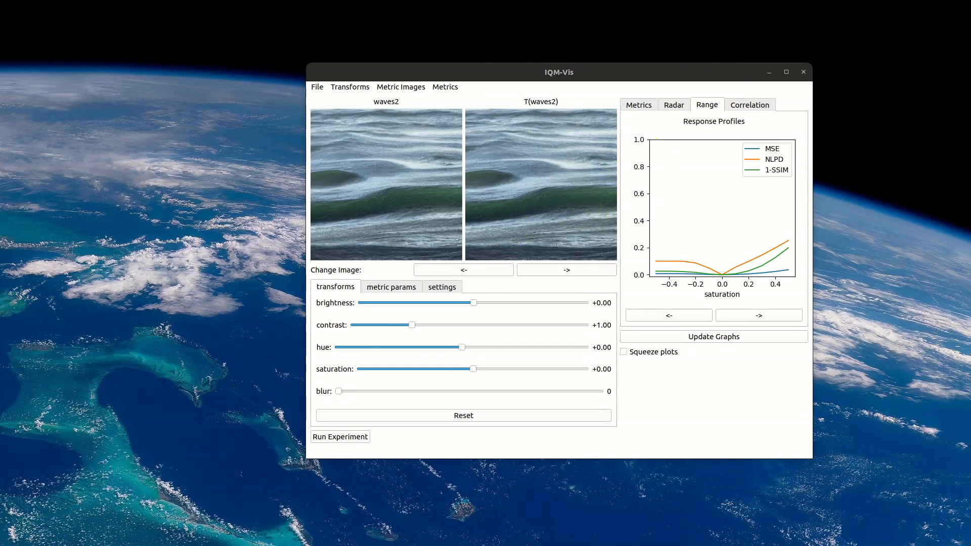
Switch to the DISTS GitHub repository in the browser and read the README's highlights, implementation versions and PyTorch installation.
drag(3, 121, 805, 28)
scroll(587, 233, up, 5)
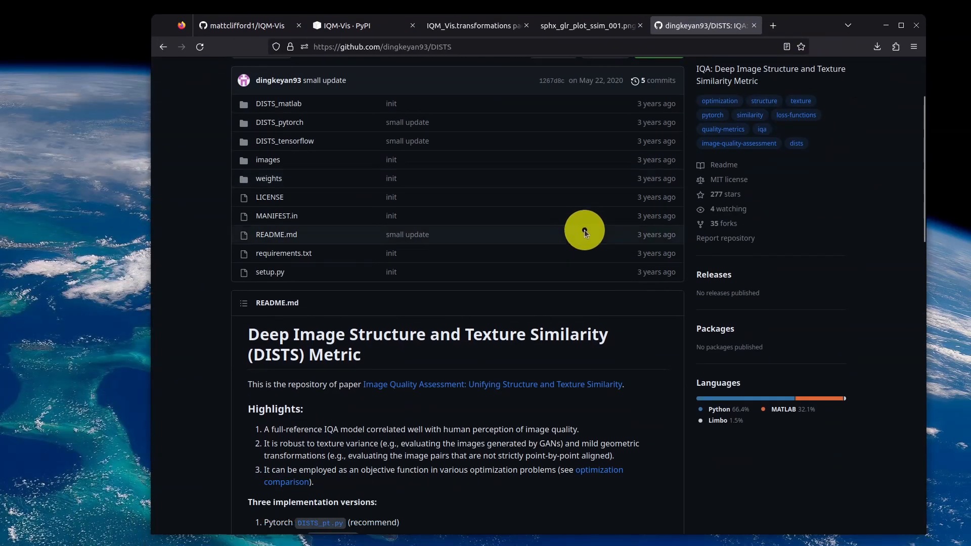
scroll(582, 231, down, 2)
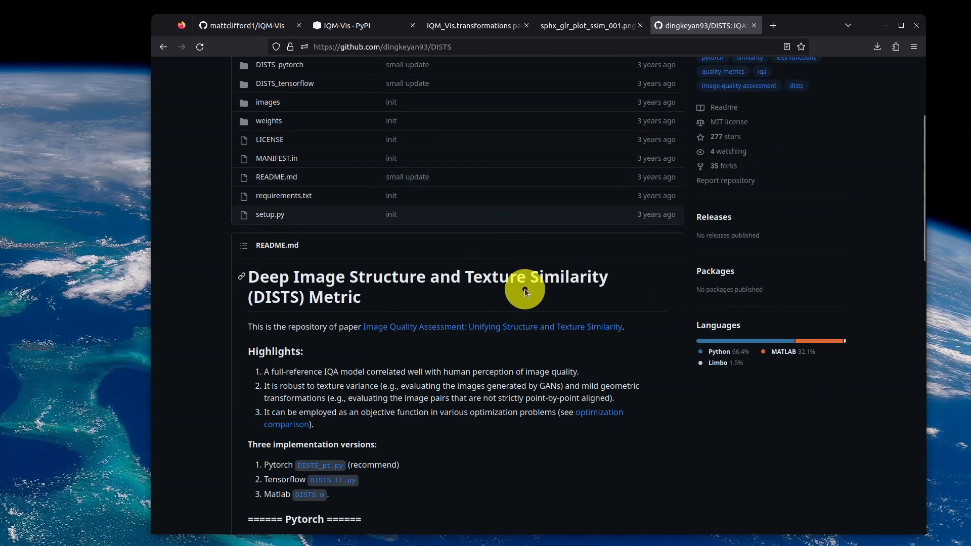
scroll(503, 338, down, 2)
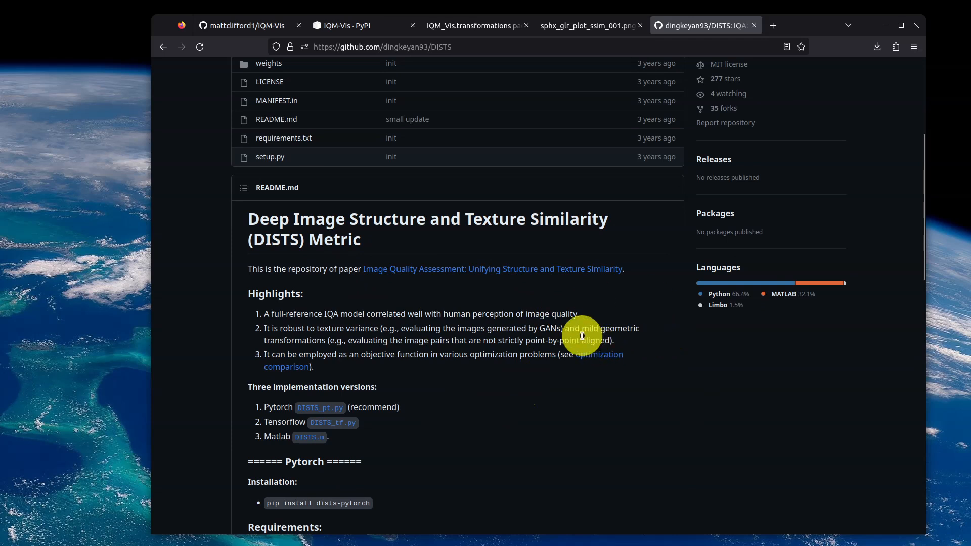
scroll(416, 292, down, 2)
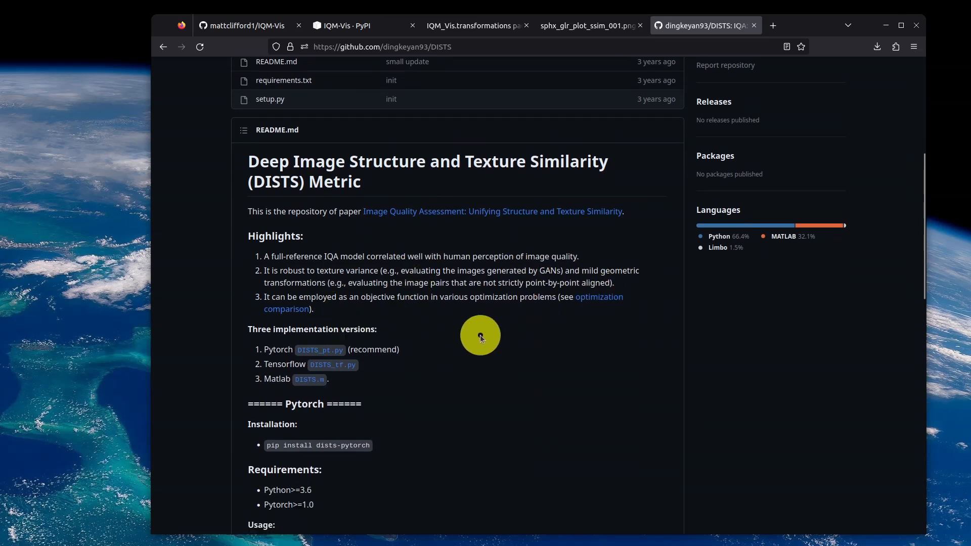
Put away the browser and the waves2 window, and bring up the IQM-Vis window showing the pippin_Peel071 image.
click(886, 29)
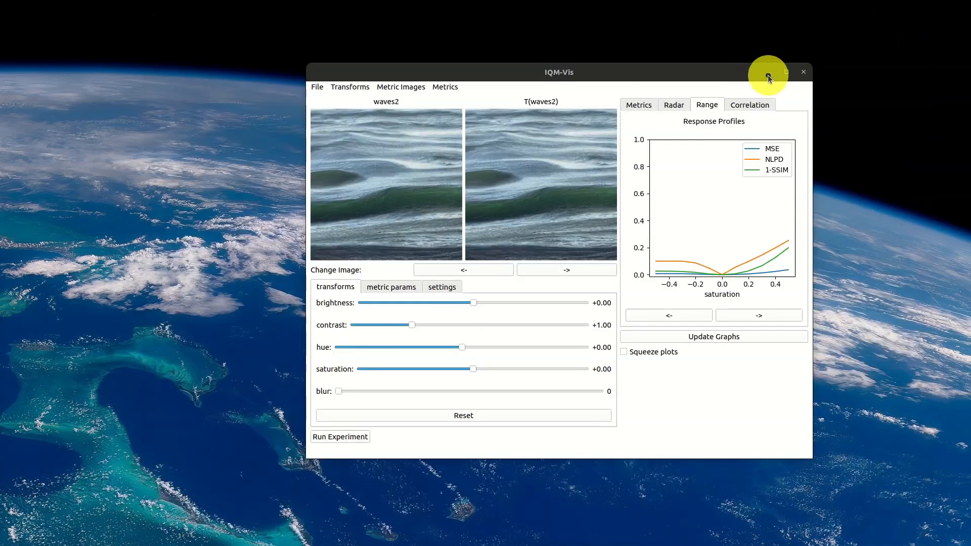
click(768, 76)
drag(0, 245, 619, 59)
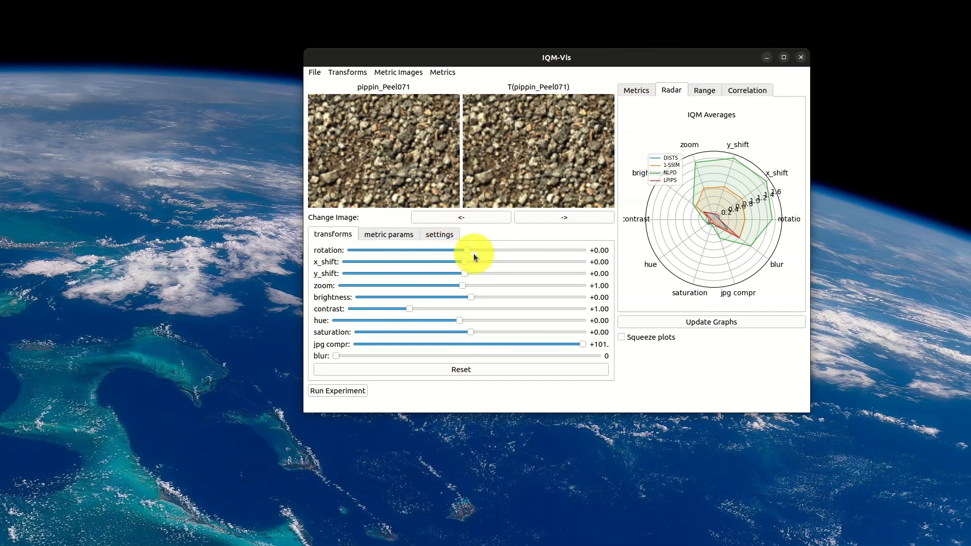
Try a rotation of -0.50 and an x_shift of -0.07 on the pippin_Peel071 image, and reset all transforms.
drag(466, 253, 381, 272)
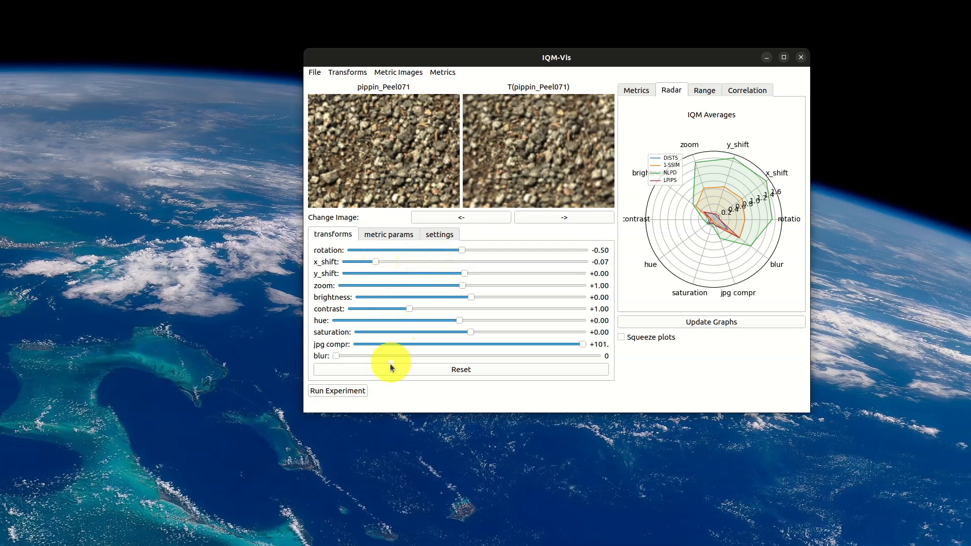
click(464, 371)
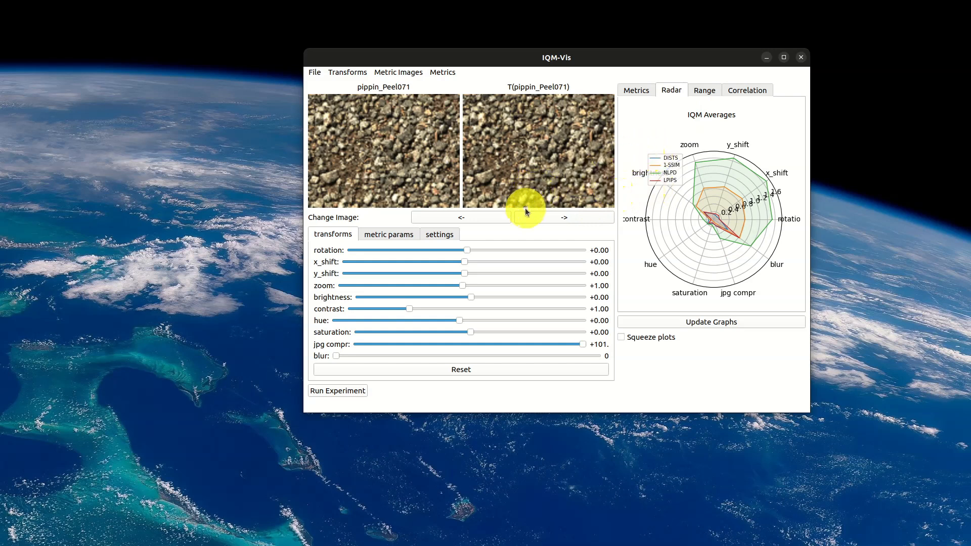
Display the metrics' response profile over the rotation range for the pippin_Peel071 image.
click(708, 92)
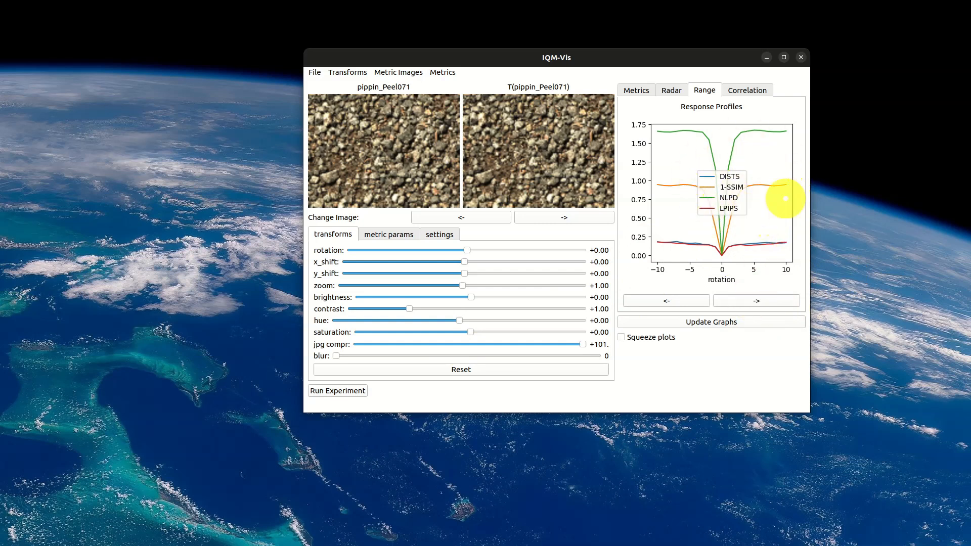
Go through the metrics' response profiles over x_shift, y_shift, zoom, brightness and contrast for the pippin_Peel071 image.
click(768, 300)
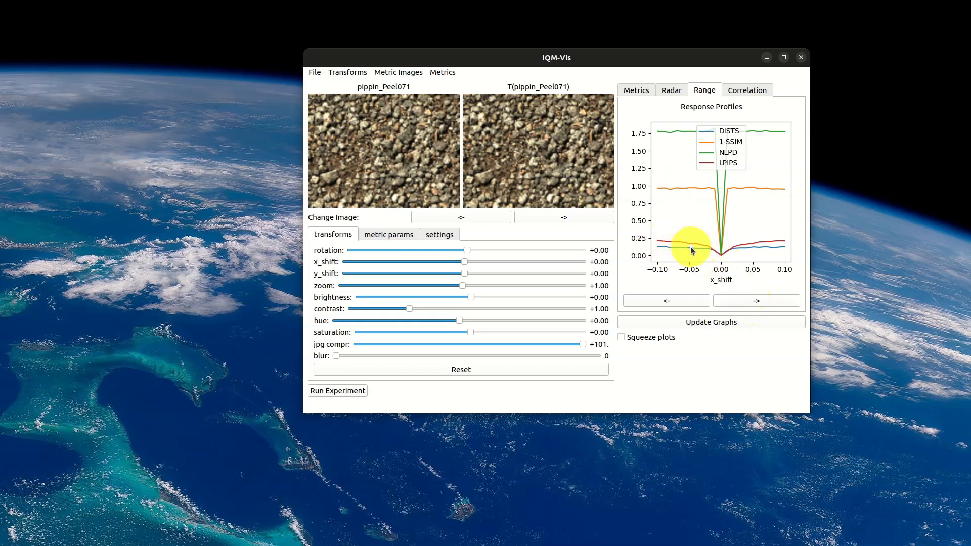
click(761, 301)
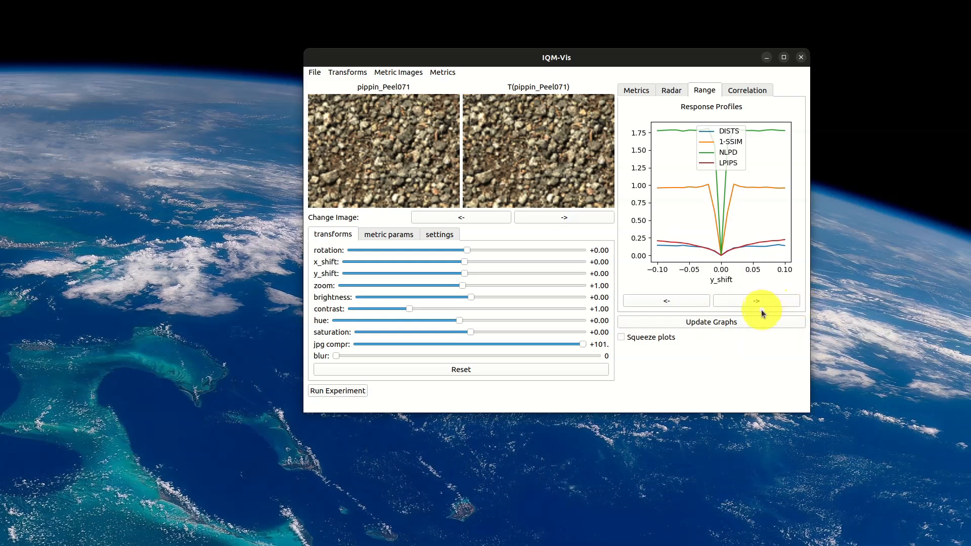
click(760, 302)
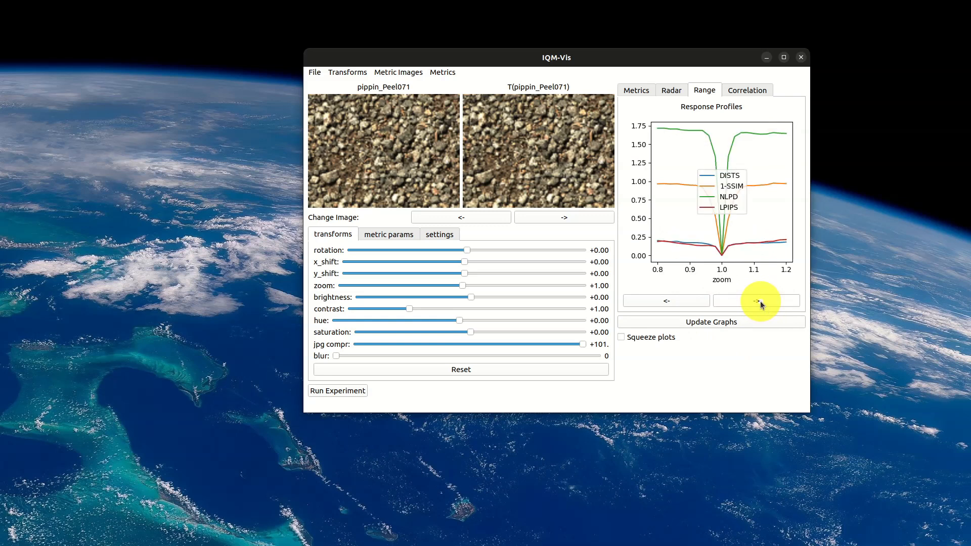
click(760, 301)
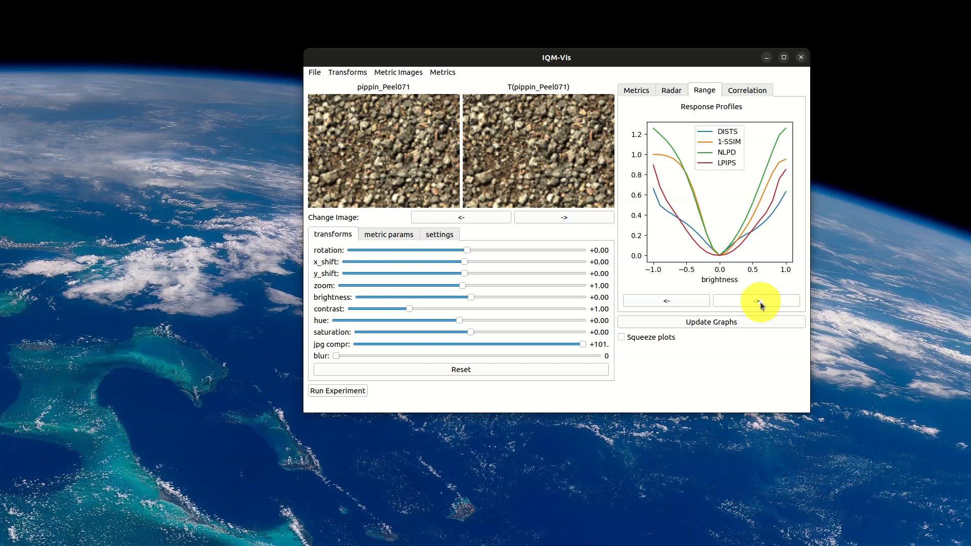
click(760, 302)
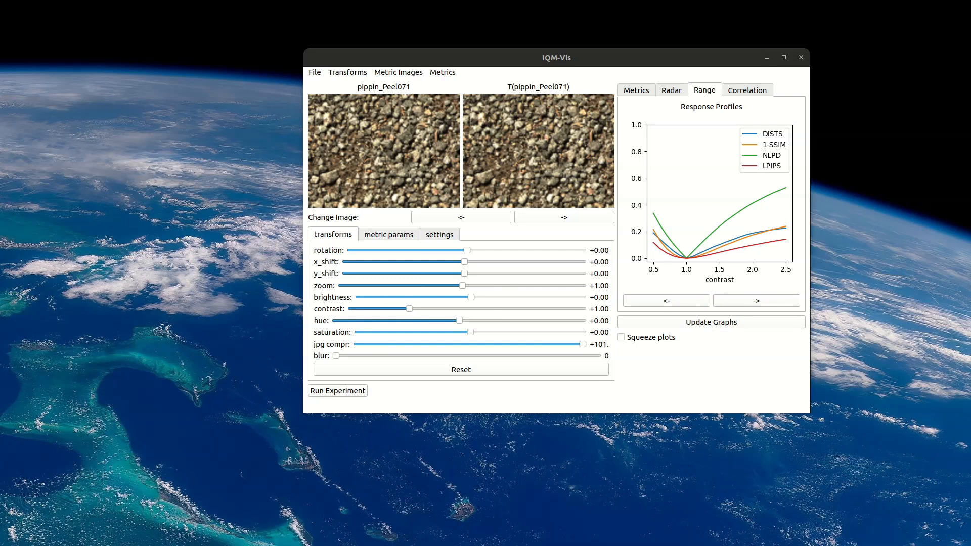
Put away the pippin_Peel071 window, bring up the waves2 window and display its human correlation plot.
click(768, 59)
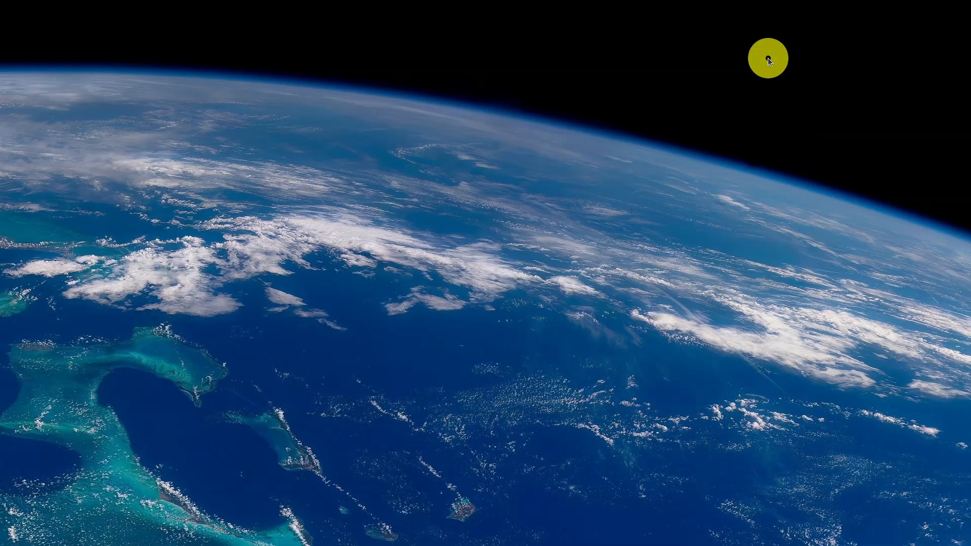
drag(0, 222, 661, 74)
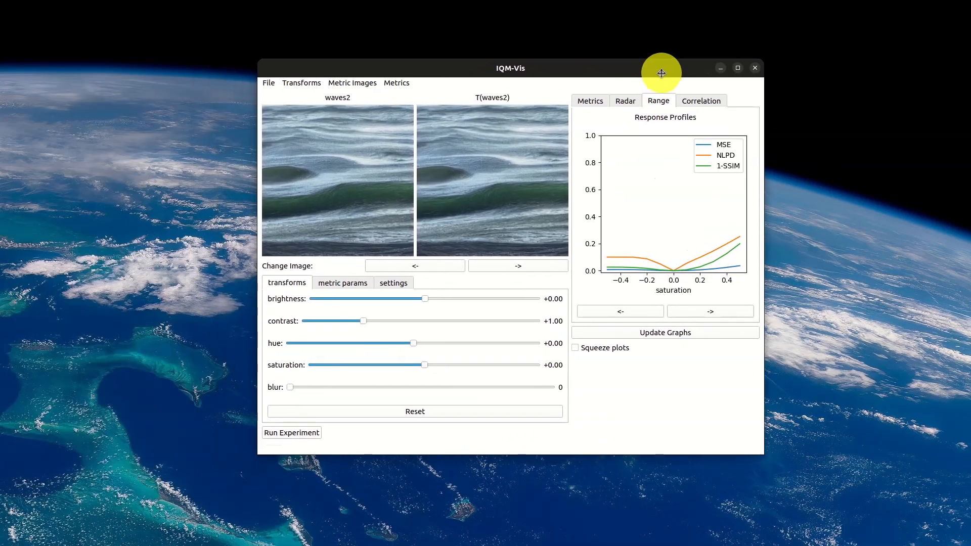
click(697, 102)
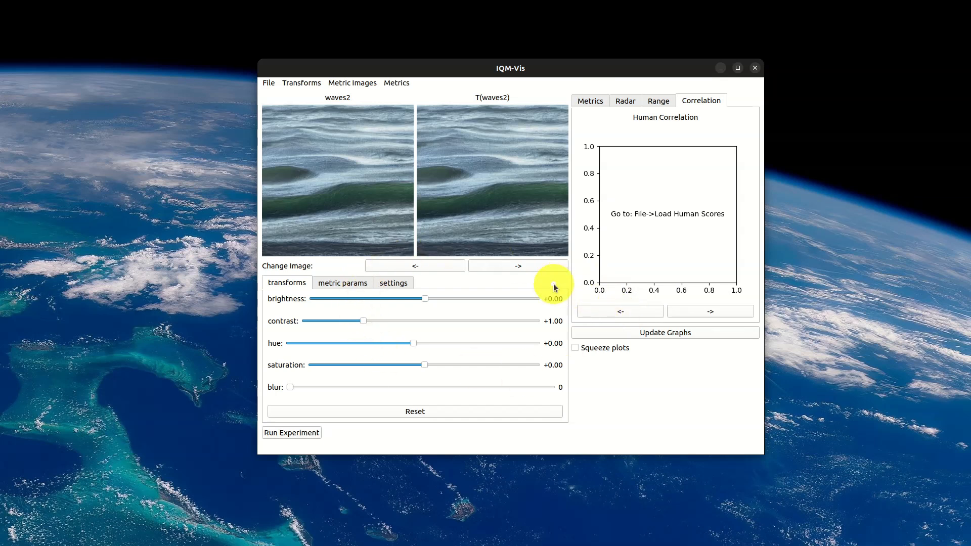
Remove the brightness, contrast, hue, saturation and blur transforms from the waves2 window.
click(306, 82)
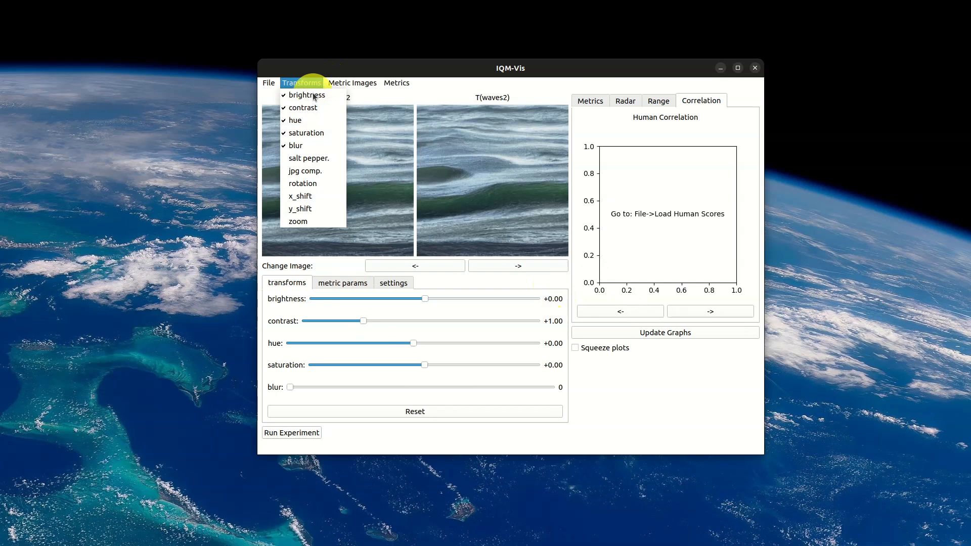
click(314, 96)
click(304, 83)
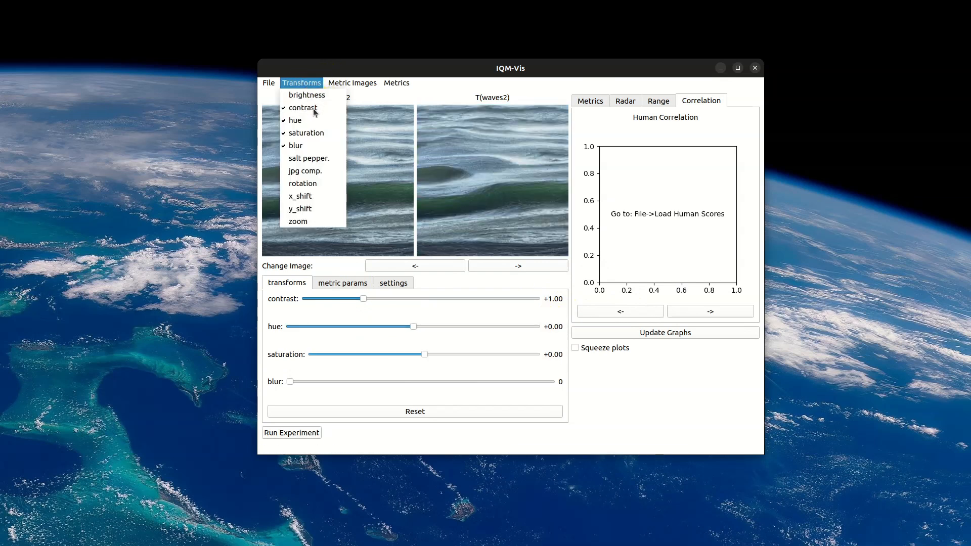
click(313, 110)
click(301, 83)
click(309, 108)
click(302, 82)
click(311, 108)
click(303, 82)
click(298, 120)
click(304, 83)
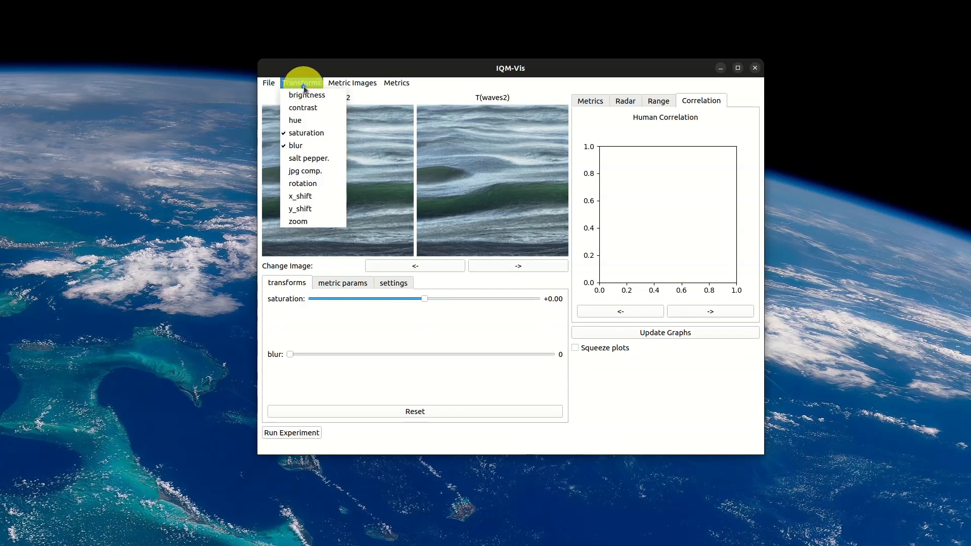
click(302, 133)
click(302, 83)
click(298, 146)
Add the salt pepper transform, try out its strength on the waves2 image and return it to 0.
click(303, 83)
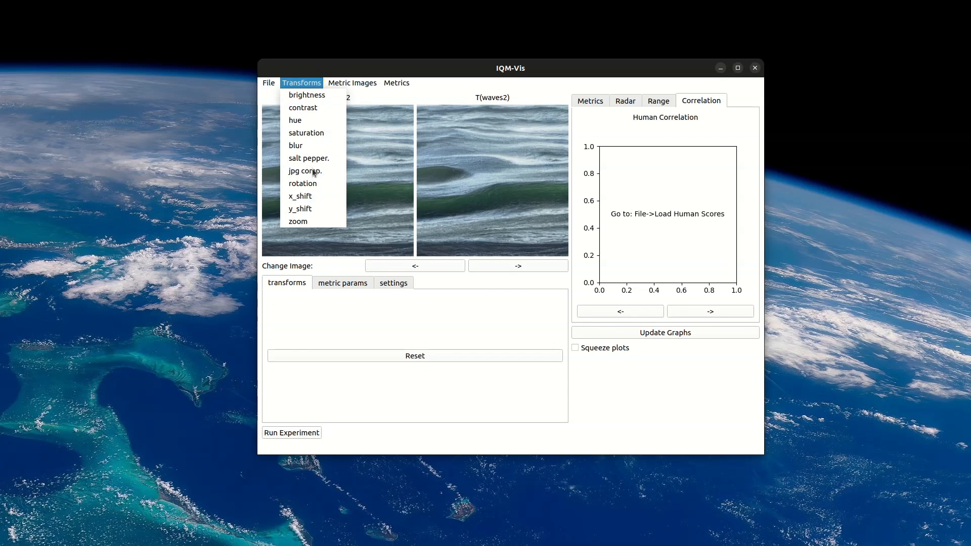
click(313, 158)
drag(318, 297, 323, 300)
drag(383, 301, 329, 306)
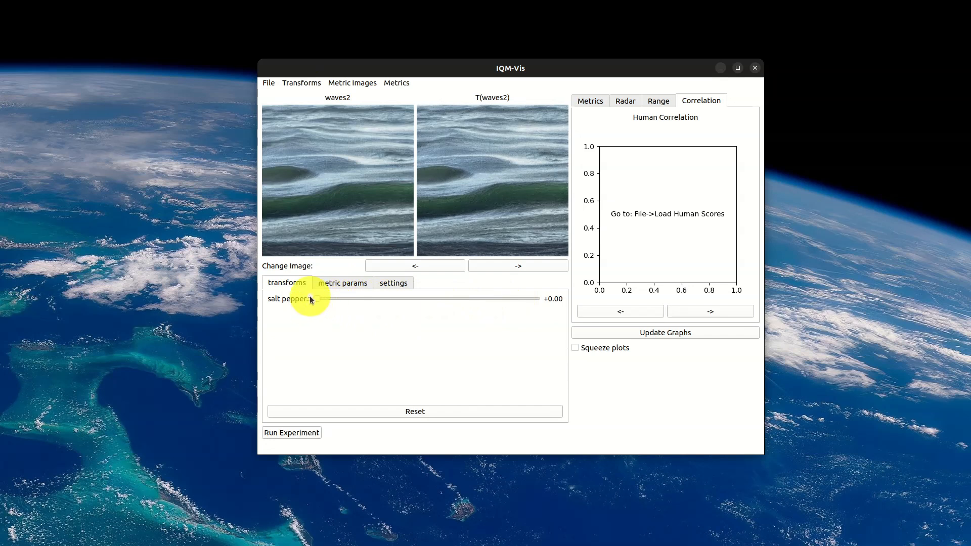
Load the kodak folder from datasets as the new set of images.
click(272, 83)
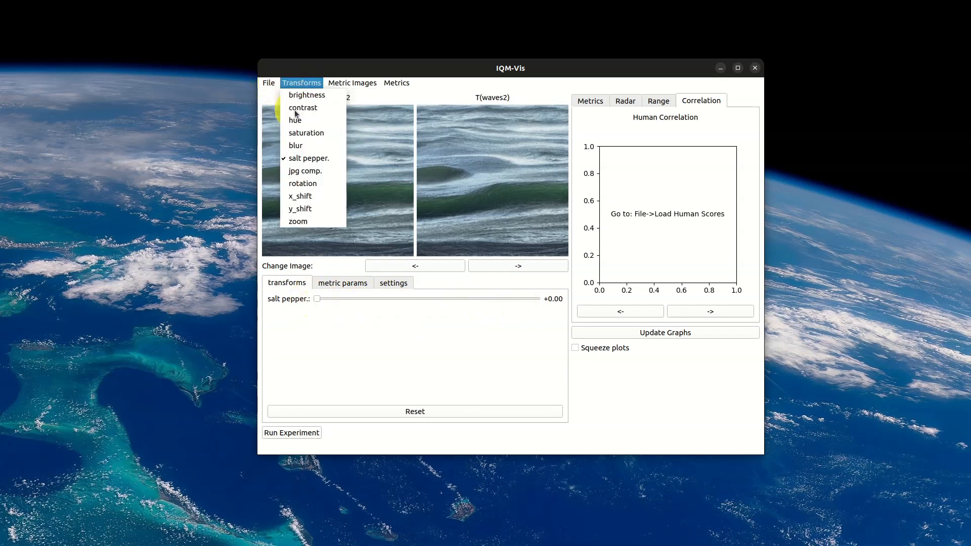
click(285, 108)
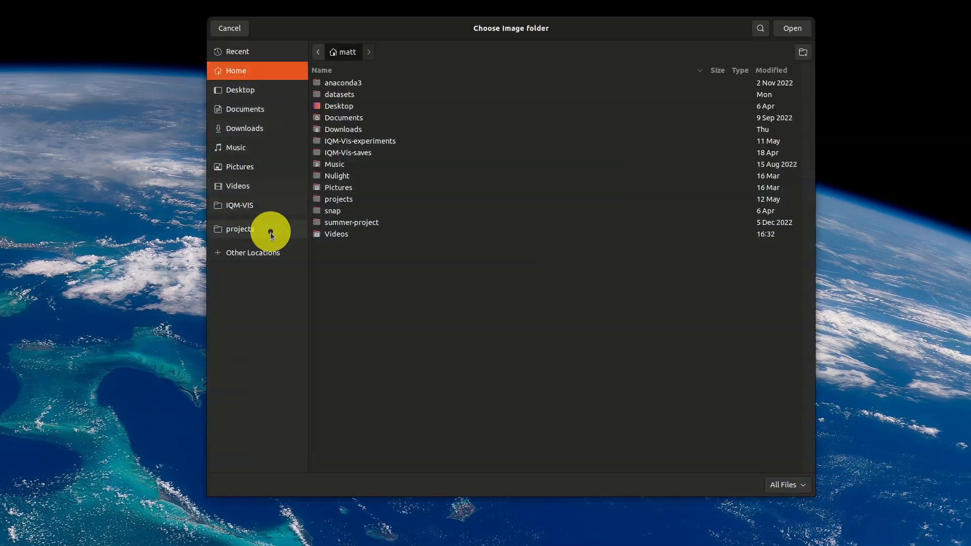
double_click(371, 93)
double_click(357, 94)
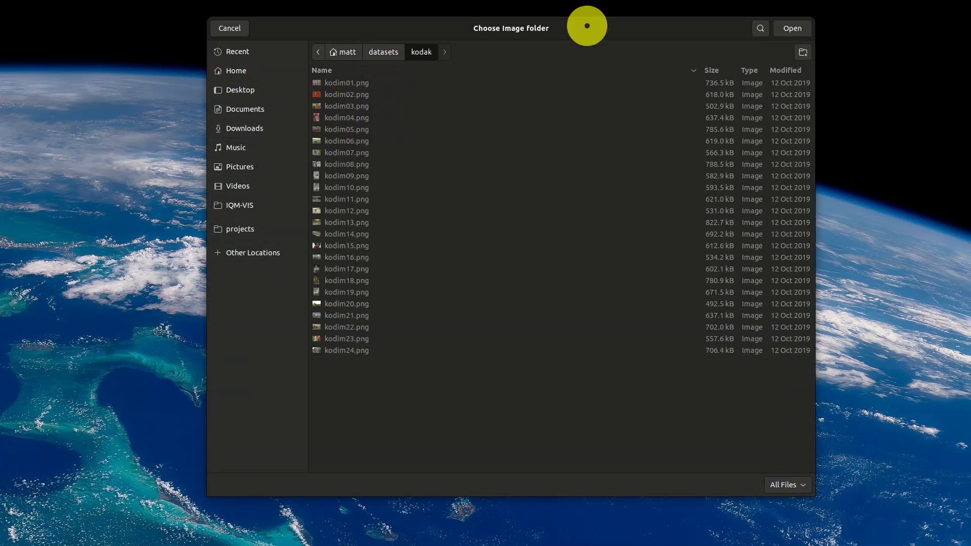
click(792, 28)
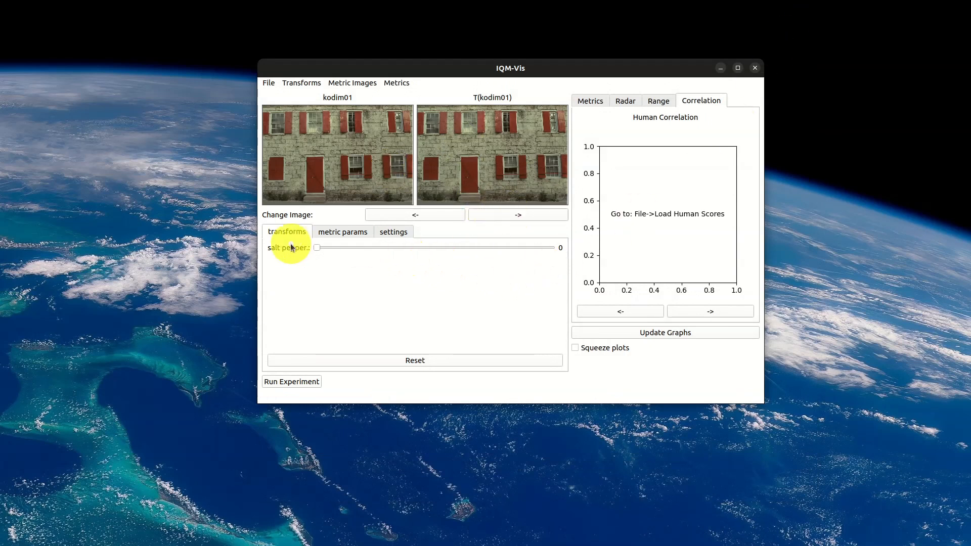
Set the image display size to 350 and apply the settings.
click(395, 234)
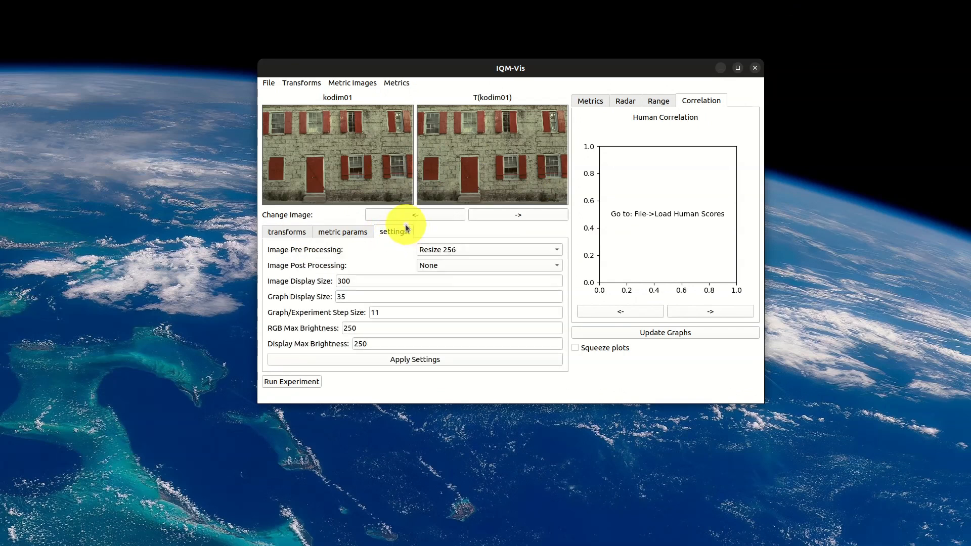
double_click(389, 281)
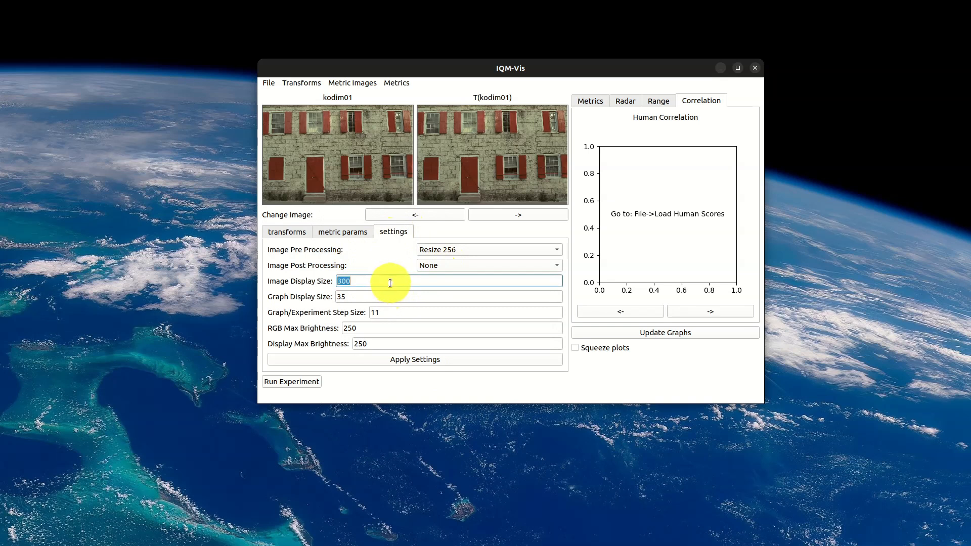
text(350)
click(415, 359)
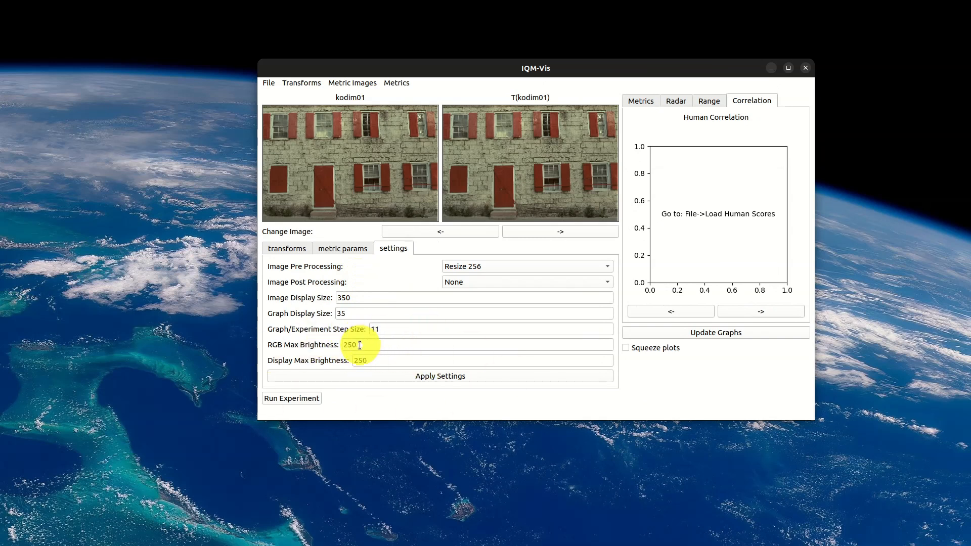
Set up and start the image similarity experiment on kodim01 using only the salt pepper transform.
click(290, 250)
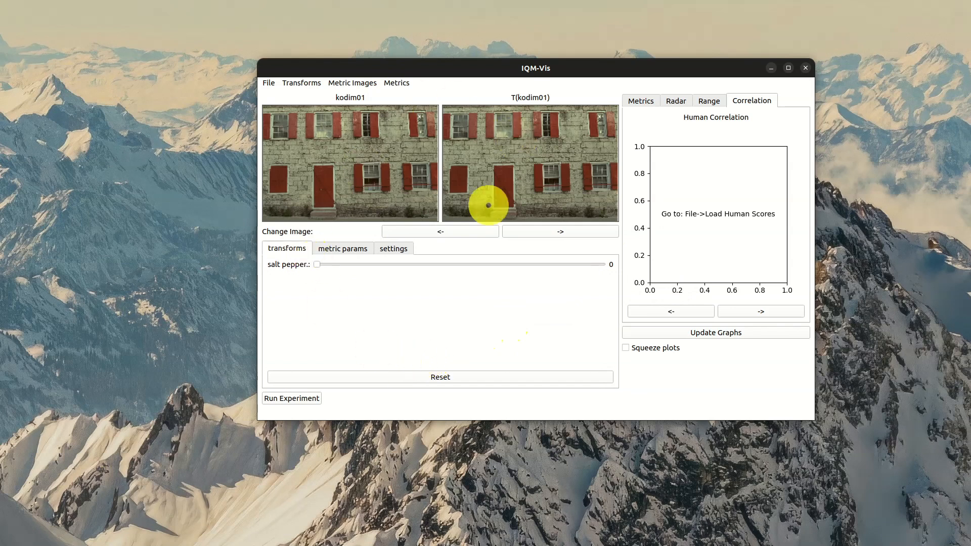
click(395, 248)
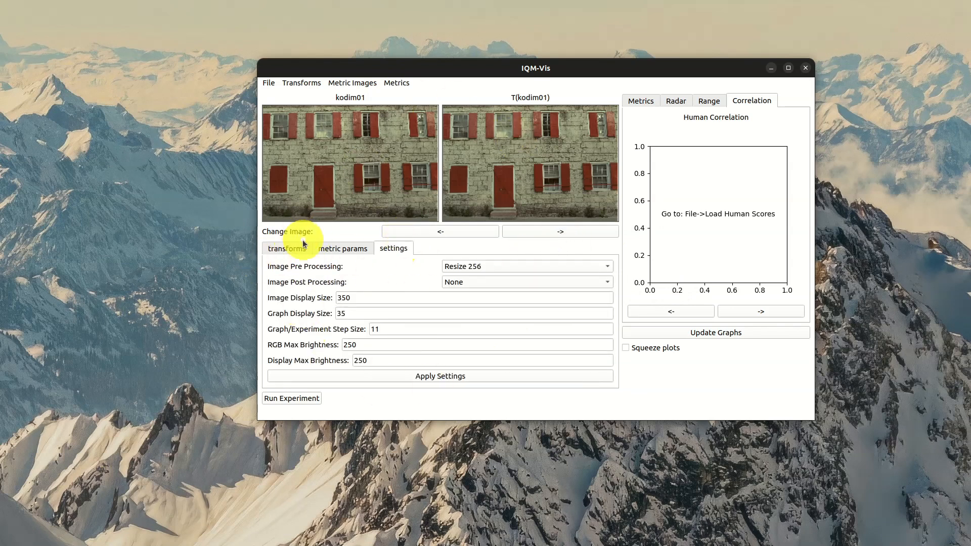
click(290, 249)
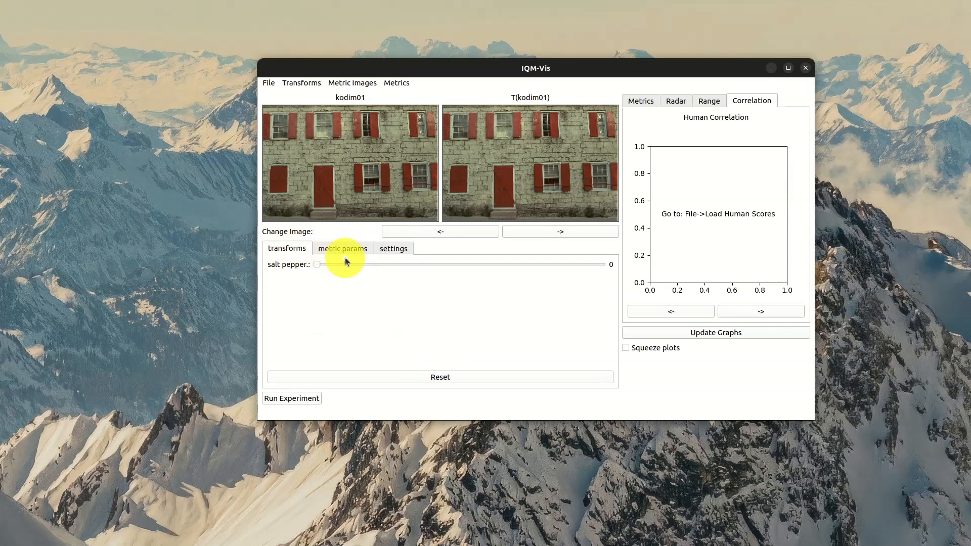
click(304, 398)
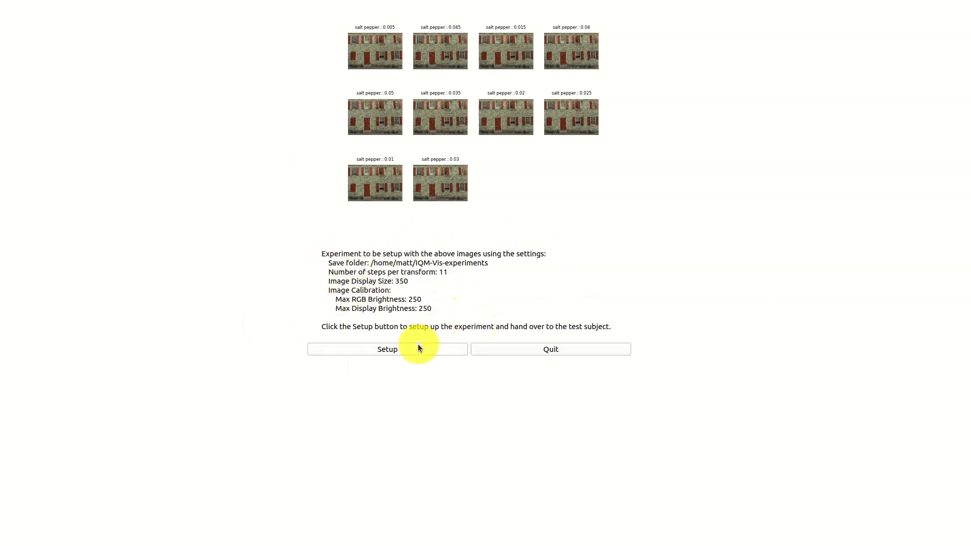
click(388, 351)
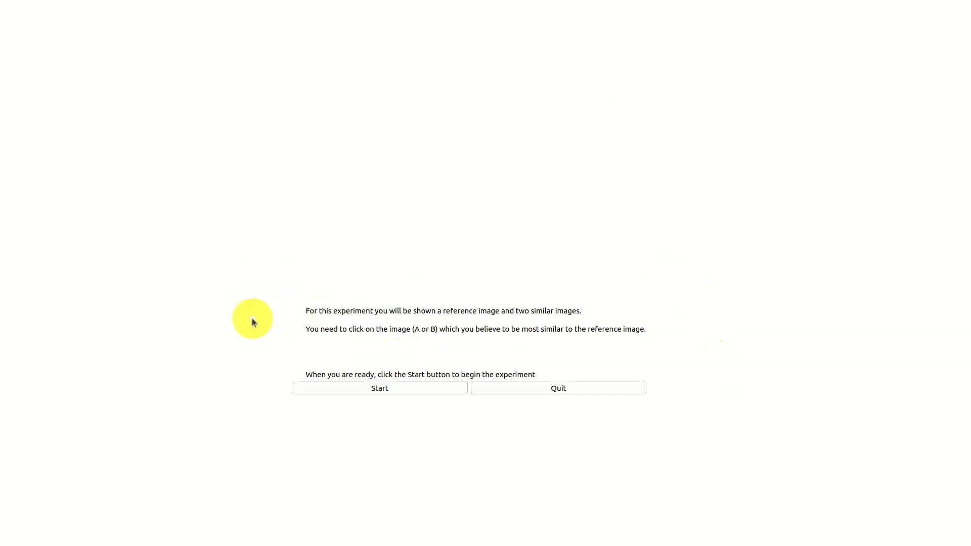
click(410, 394)
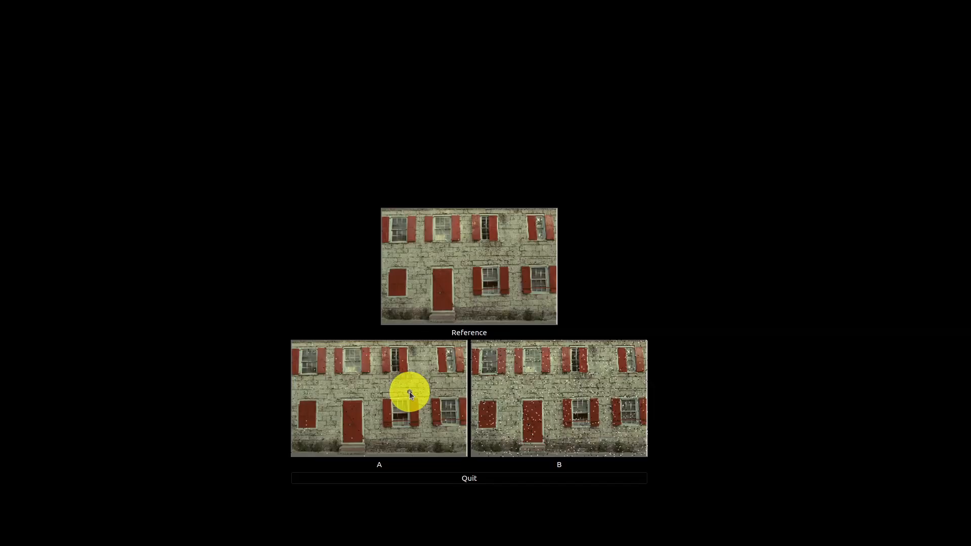